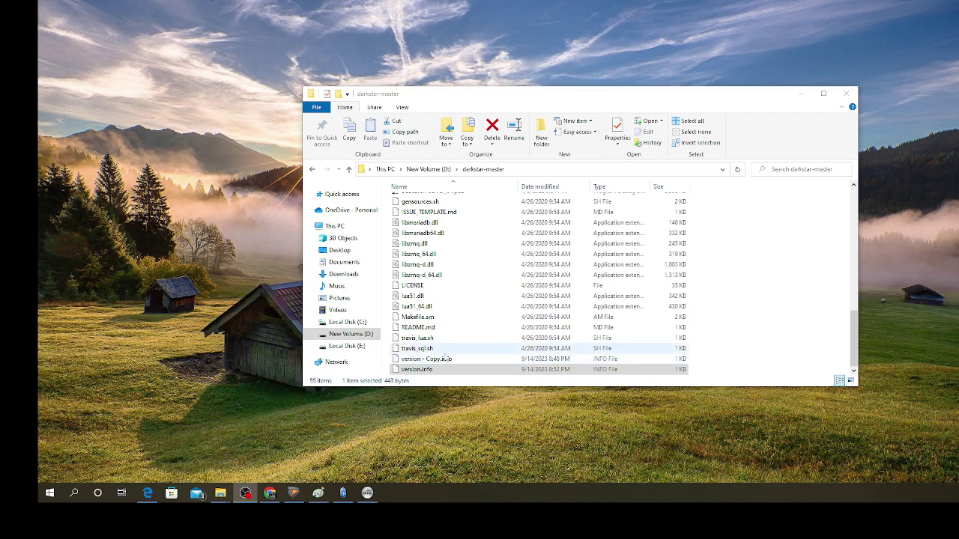
Scroll through the darkstar-master file list and bring its window to the front
scroll(444, 360, up, 10)
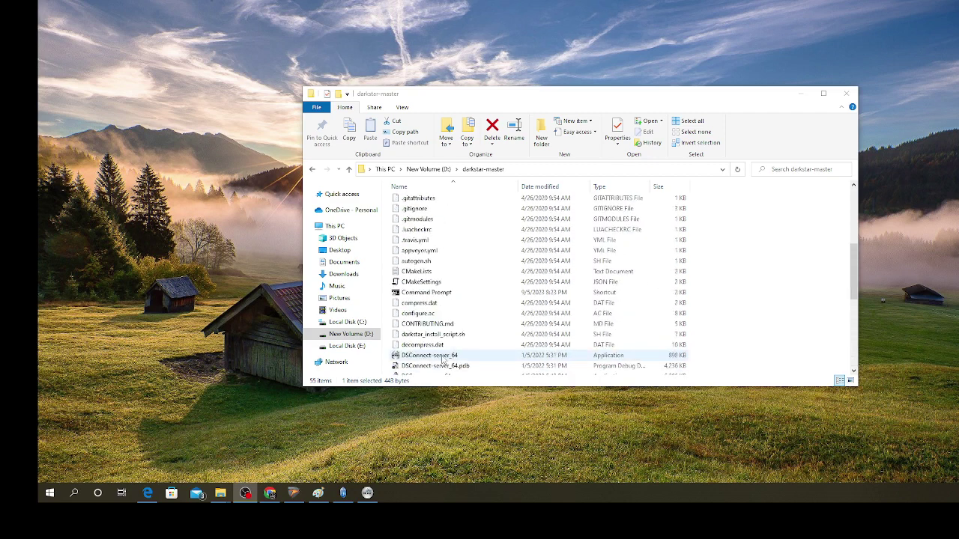
scroll(442, 360, down, 10)
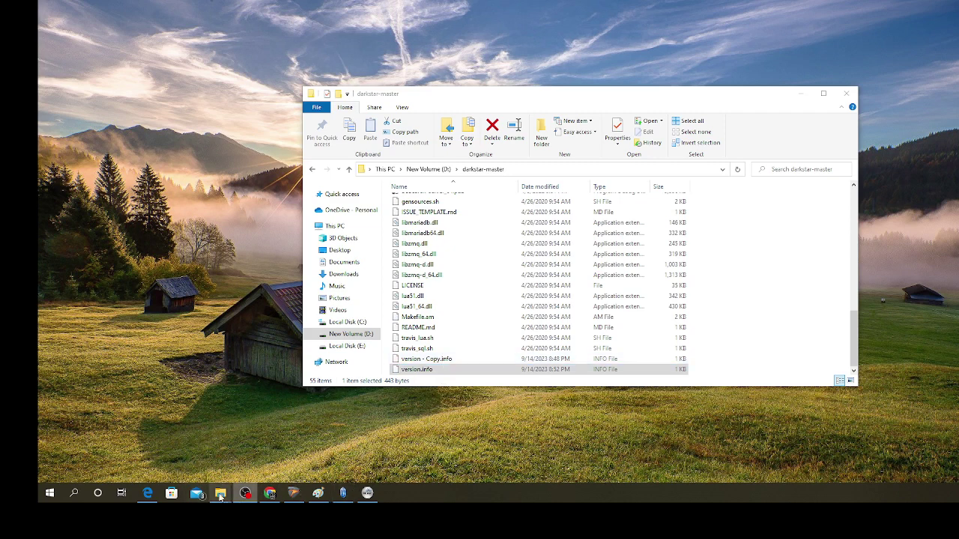
mouse_move(236, 483)
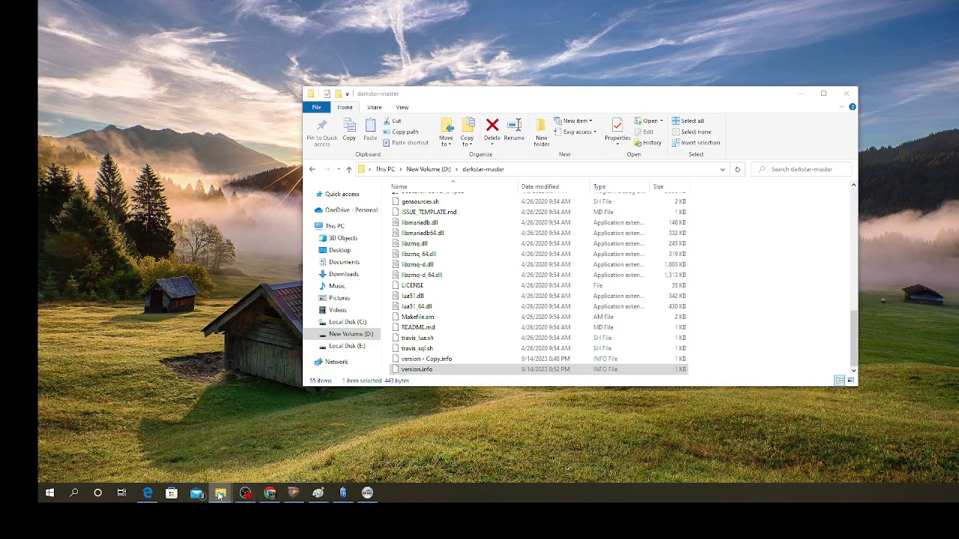
click(319, 460)
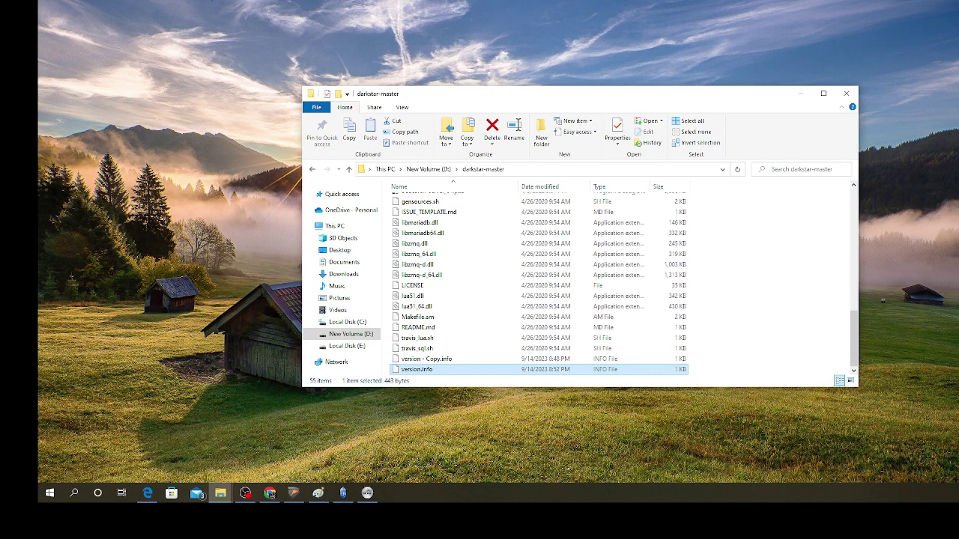
Scroll back to the top of darkstar-master and minimize its window to show the desktop
mouse_move(224, 497)
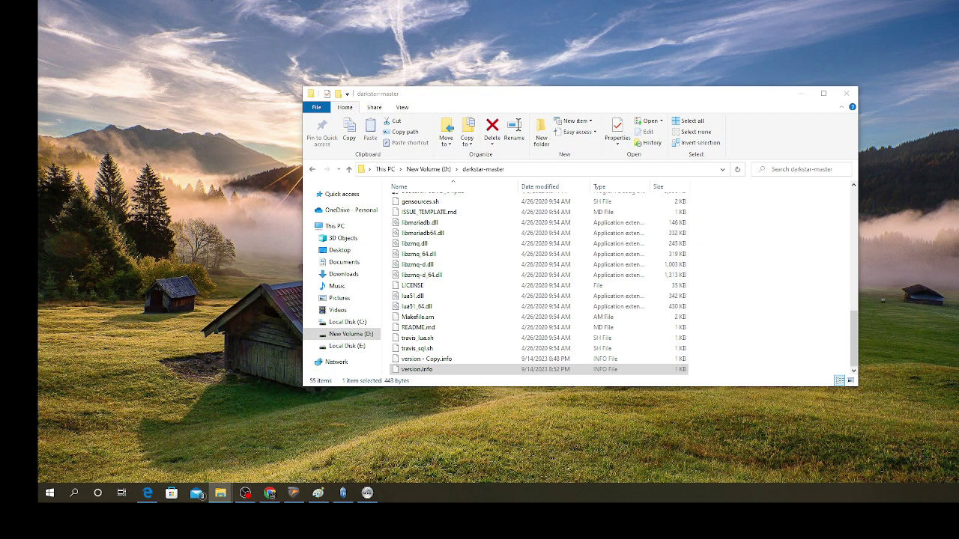
scroll(472, 307, up, 9)
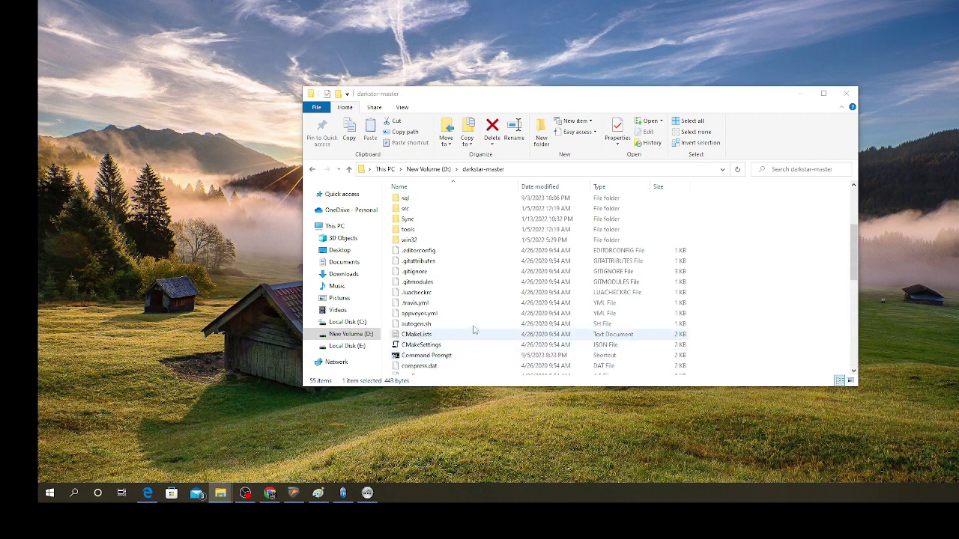
scroll(473, 330, up, 4)
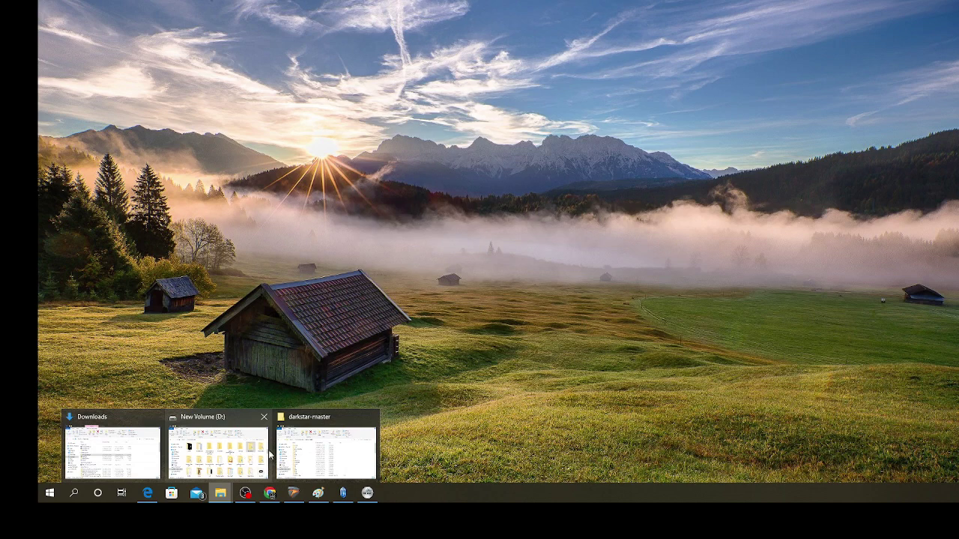
click(264, 417)
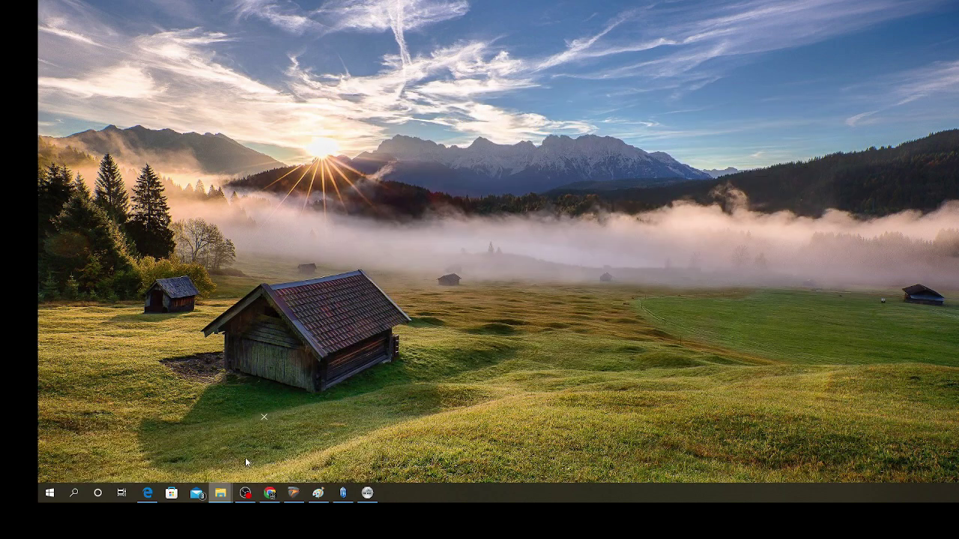
Restore darkstar-master and open D:\PlayOnline\SquareEnix\PlayOnlineViewer in a second window, checking pol0's version
click(221, 493)
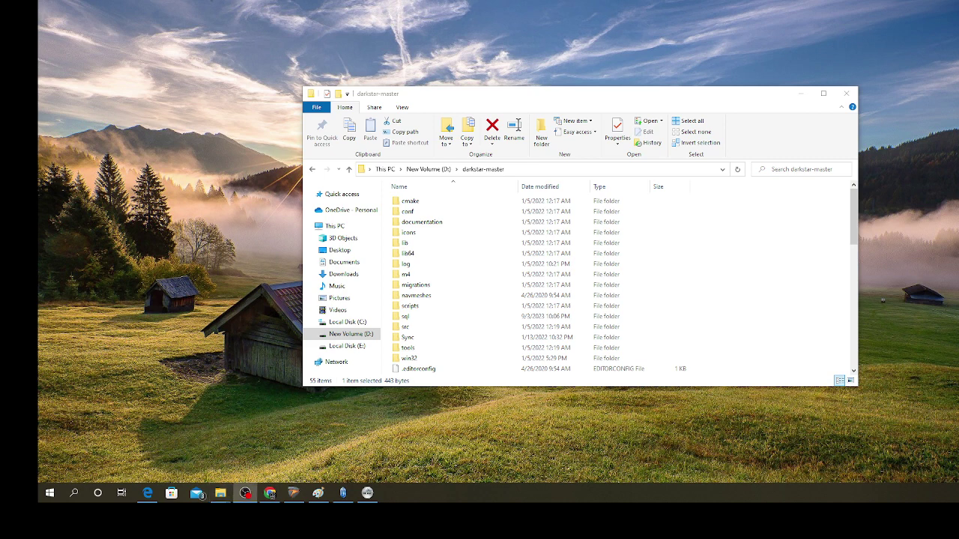
click(245, 493)
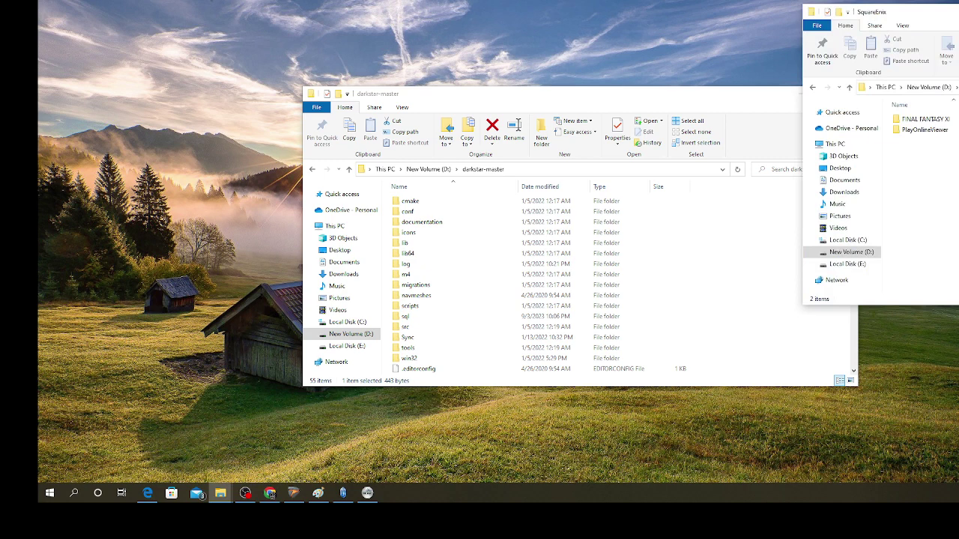
double_click(328, 235)
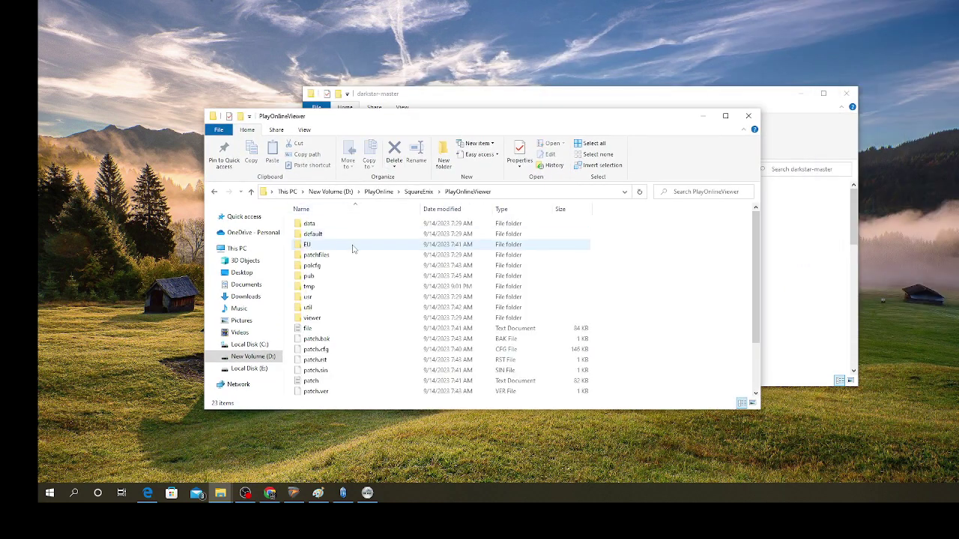
scroll(352, 347, down, 3)
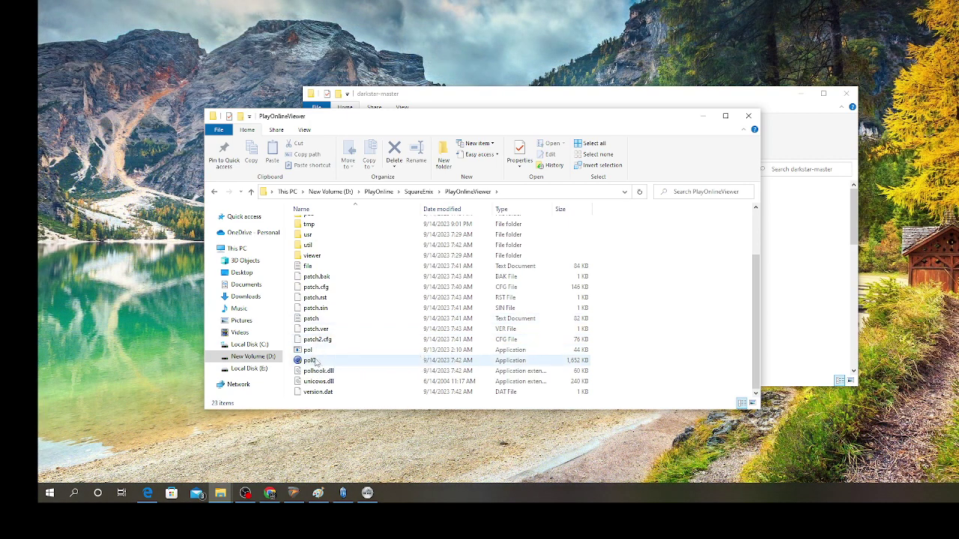
mouse_move(316, 362)
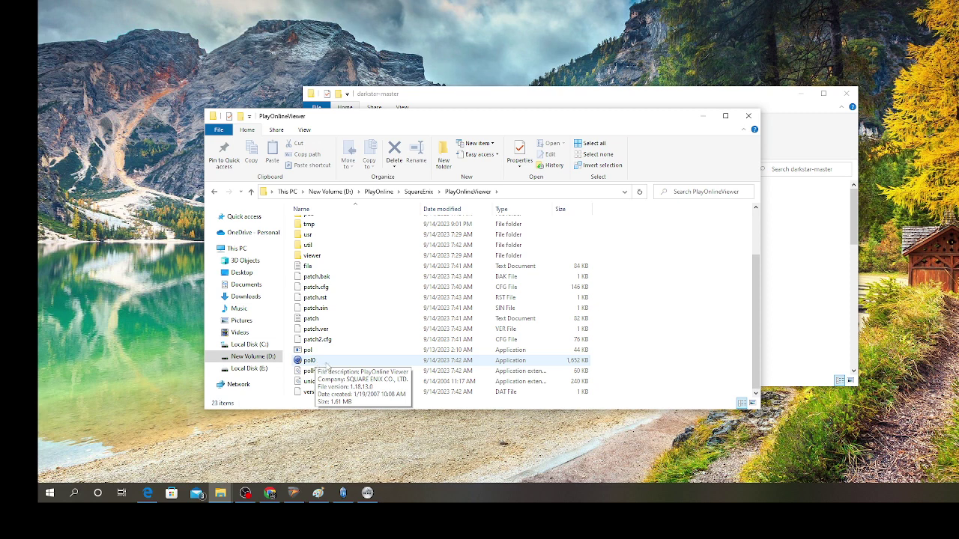
scroll(321, 362, up, 2)
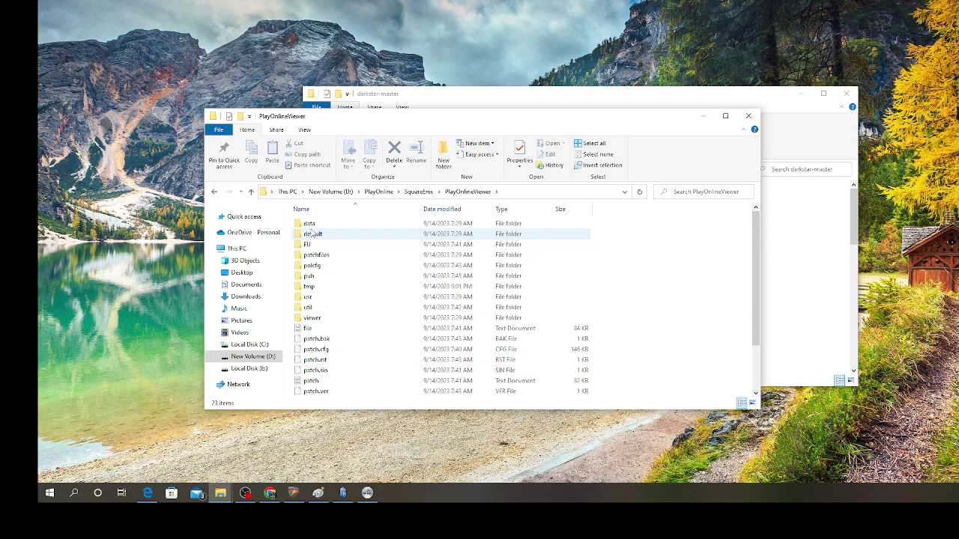
Browse FINAL FANTASY XI > ROM > 0, then return to the SquareEnix folder
click(417, 192)
double_click(312, 234)
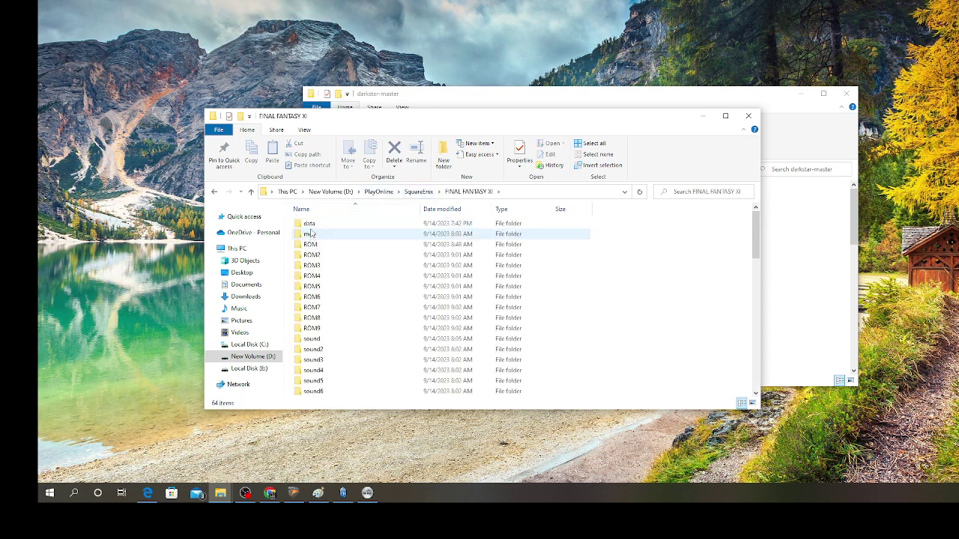
double_click(313, 244)
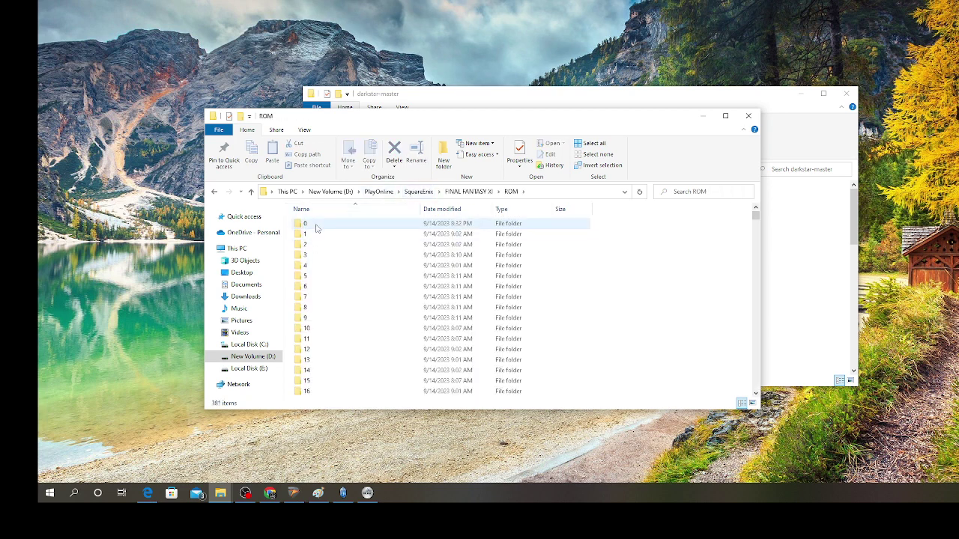
double_click(314, 225)
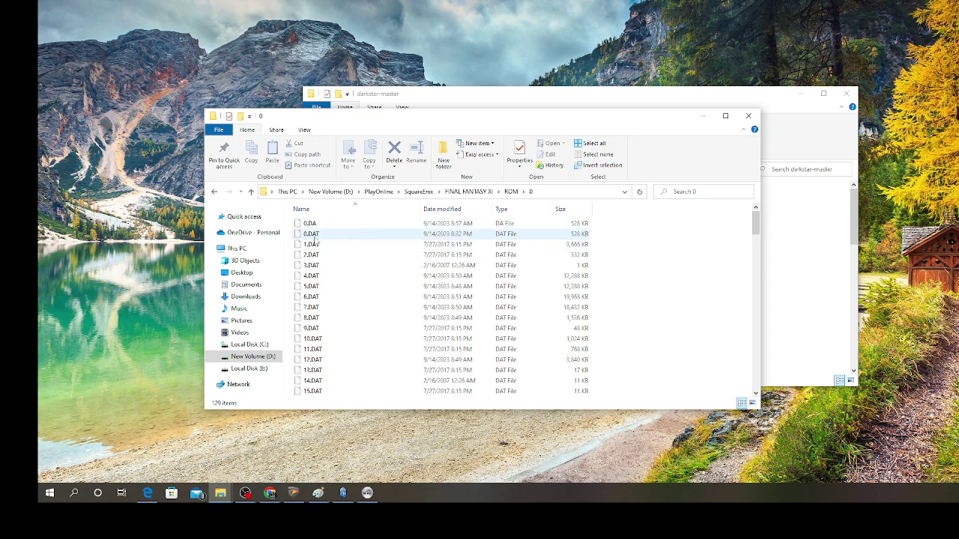
click(468, 192)
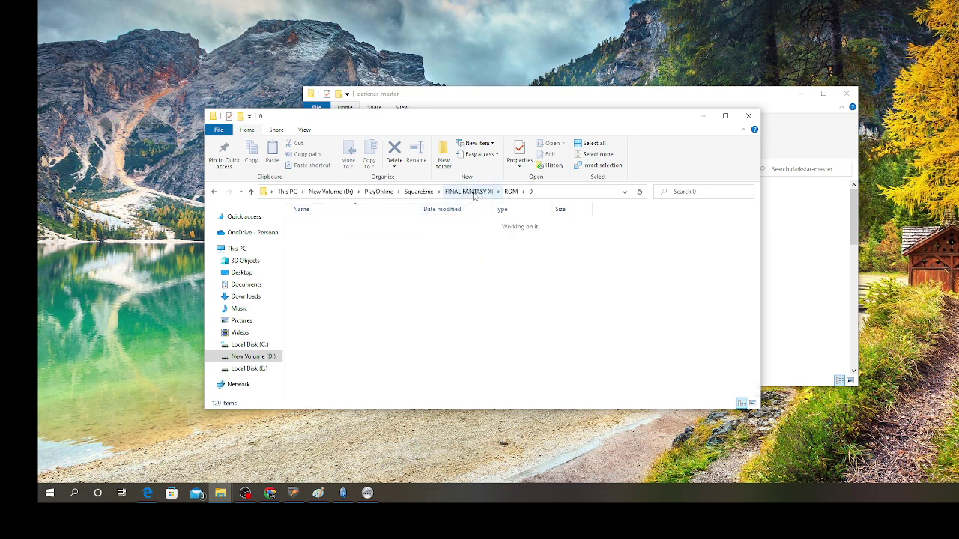
click(419, 191)
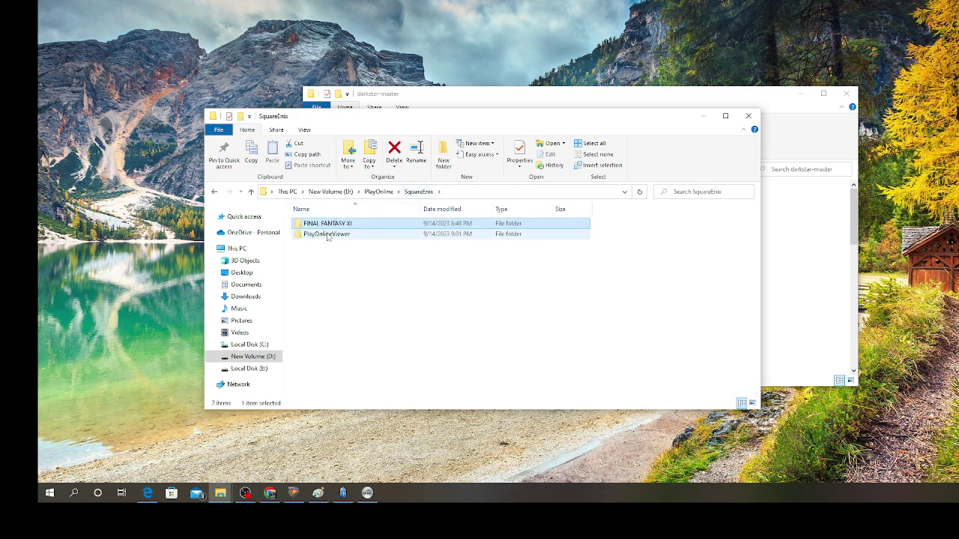
Glance into PlayOnlineViewer, then scroll through the FINAL FANTASY XI folder's files
double_click(327, 236)
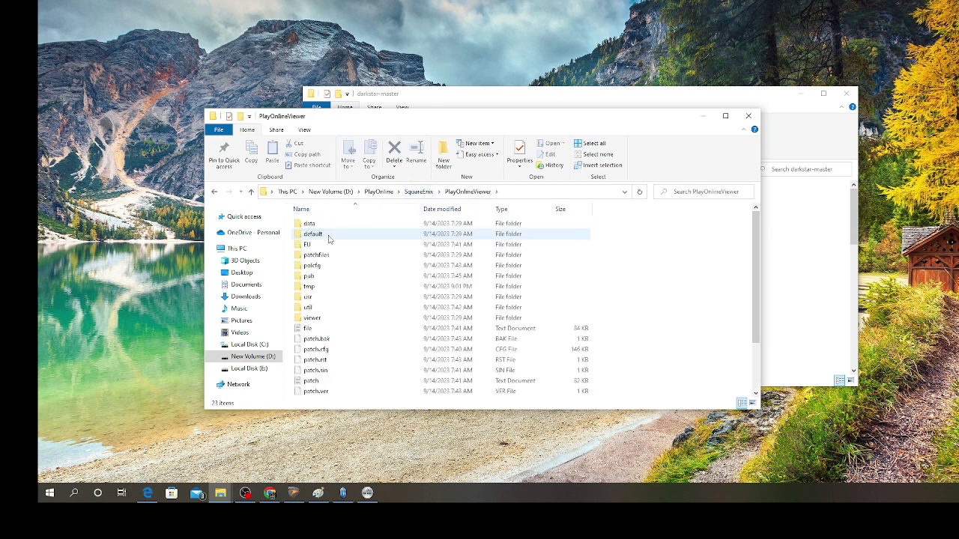
click(415, 193)
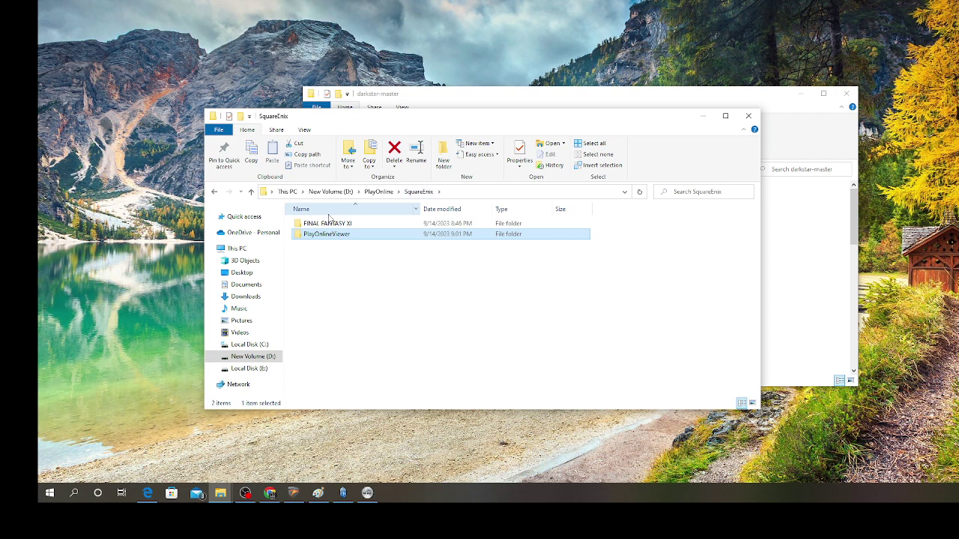
double_click(328, 223)
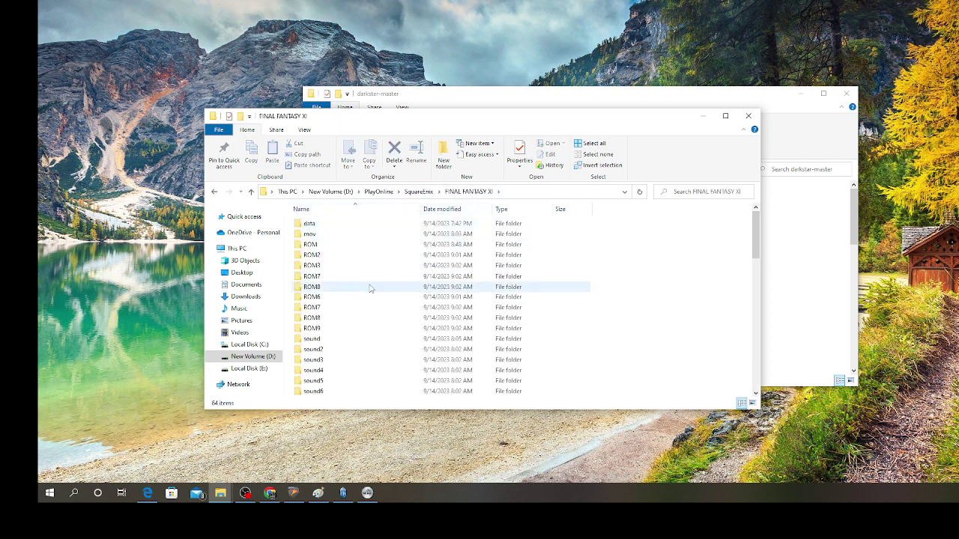
scroll(370, 288, down, 10)
scroll(369, 289, down, 6)
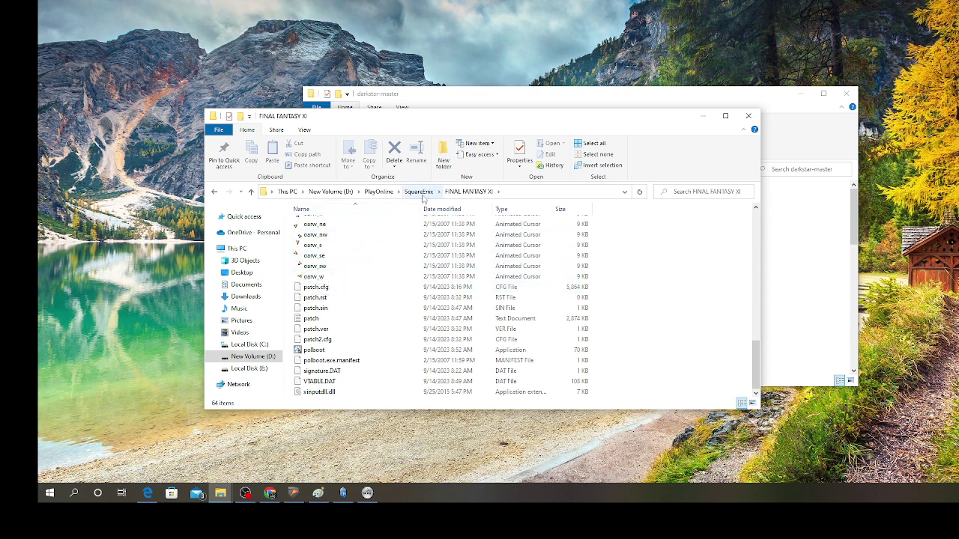
click(478, 192)
scroll(372, 322, down, 15)
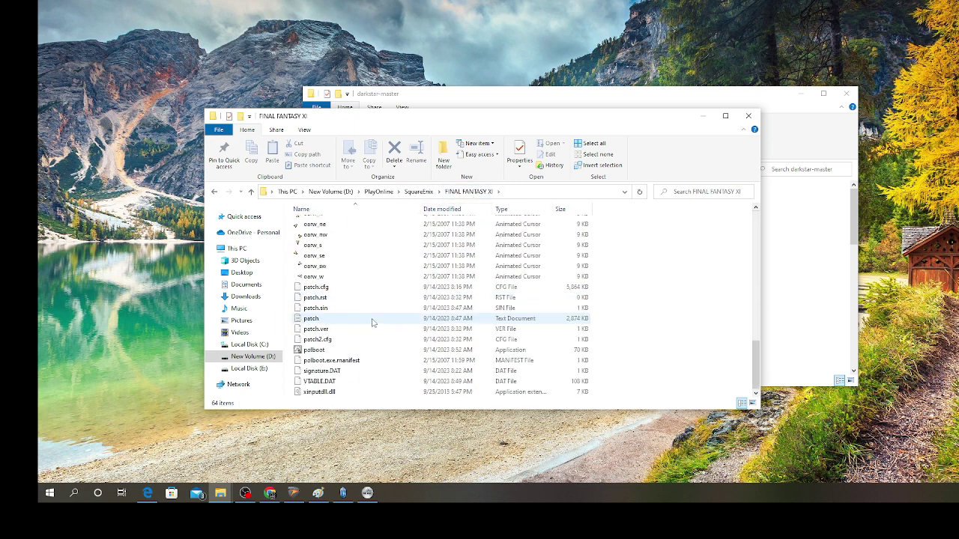
Go back through SquareEnix into the PlayOnlineViewer folder
click(418, 192)
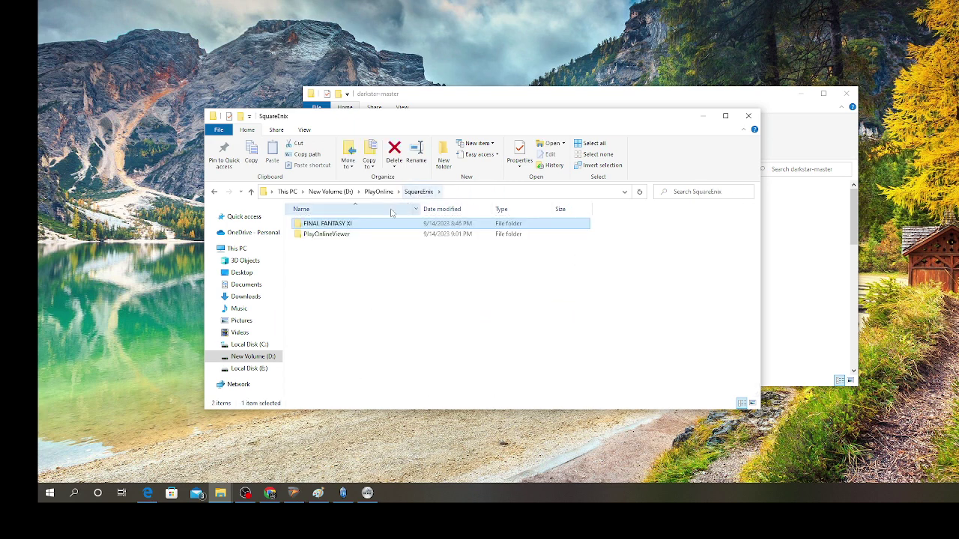
double_click(336, 224)
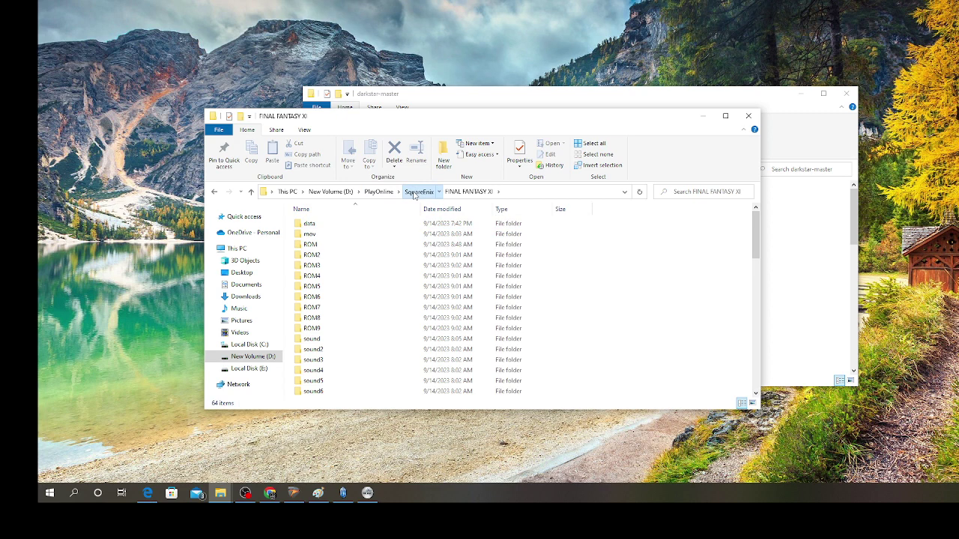
click(418, 192)
double_click(342, 238)
In PlayOnline Viewer's Check Files, read the FINAL FANTASY XI version, 30230905_0
scroll(328, 338, down, 2)
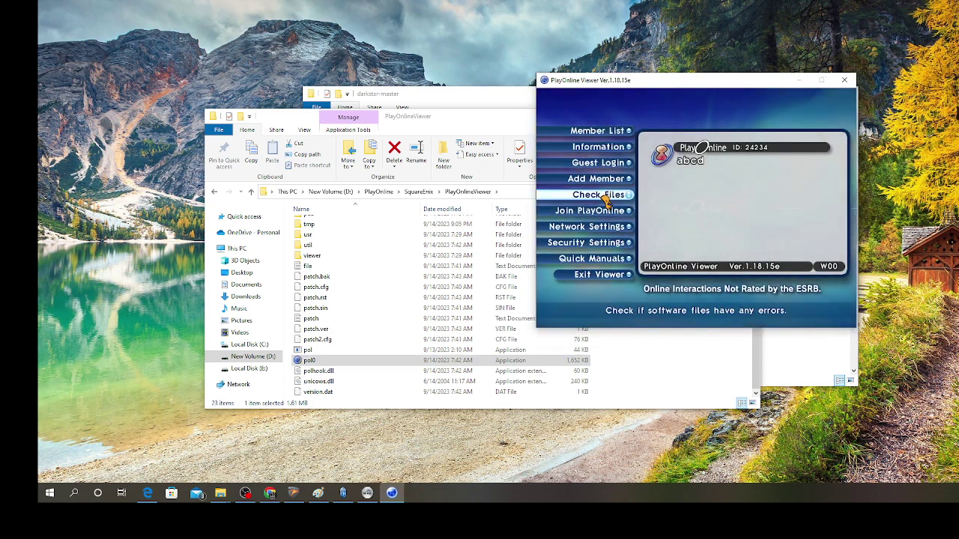
click(626, 195)
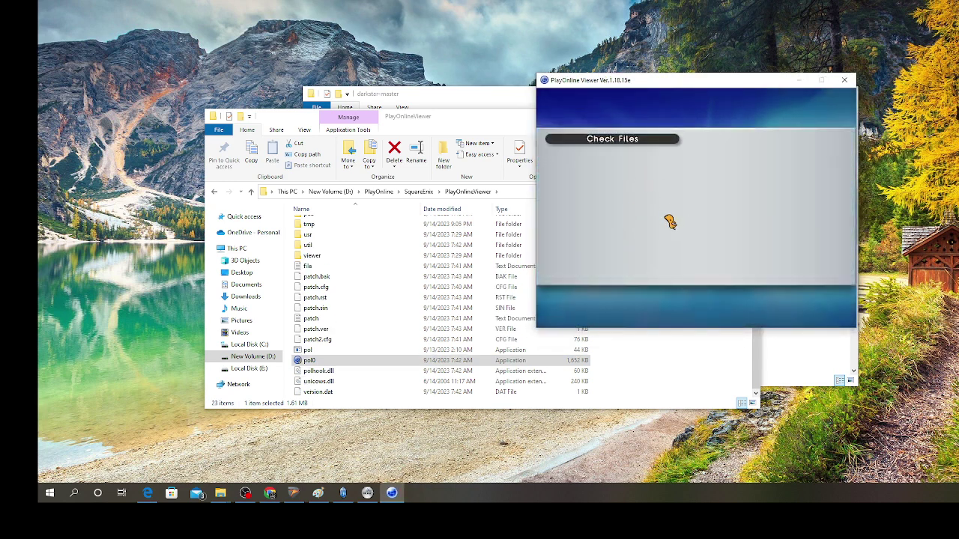
click(704, 205)
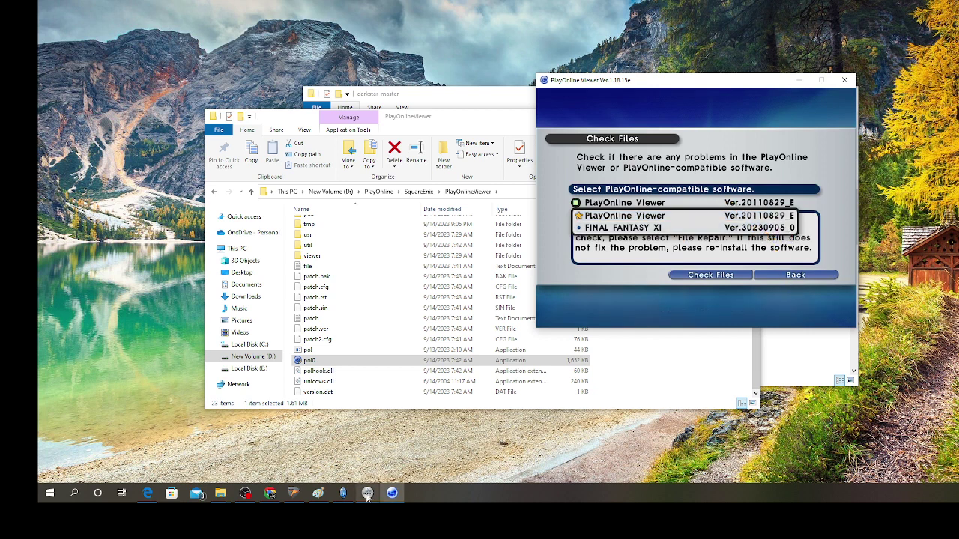
mouse_move(383, 499)
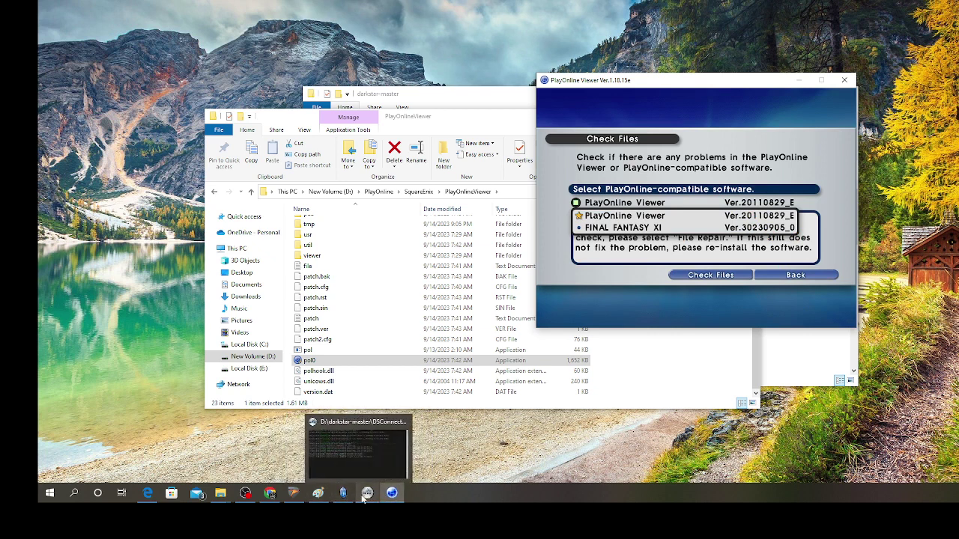
Bring darkstar-master forward and open version.info with Notepad++
mouse_move(225, 496)
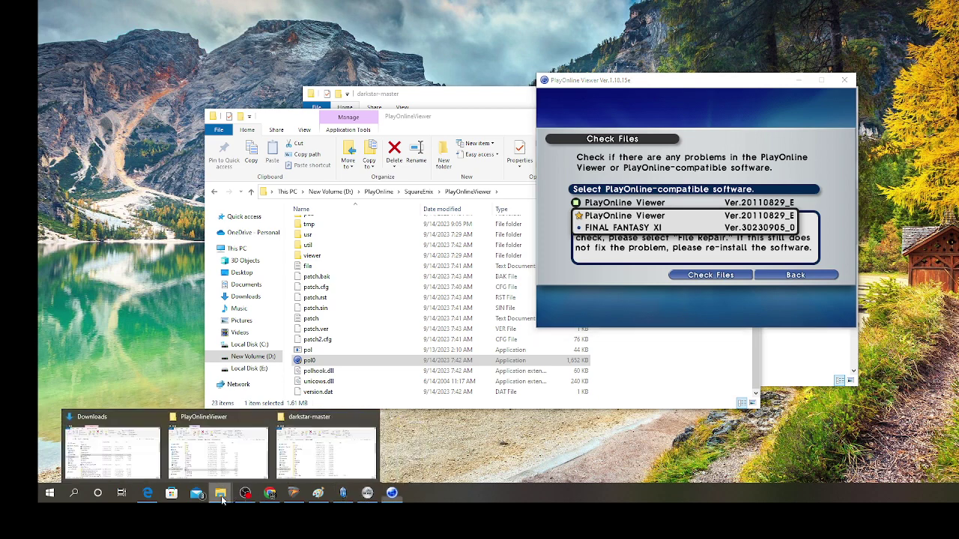
click(334, 459)
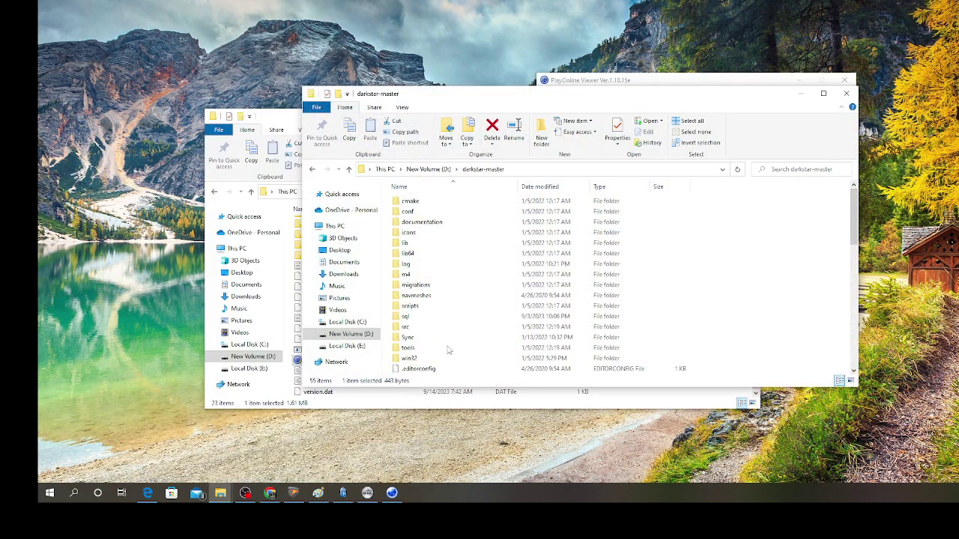
scroll(447, 349, down, 12)
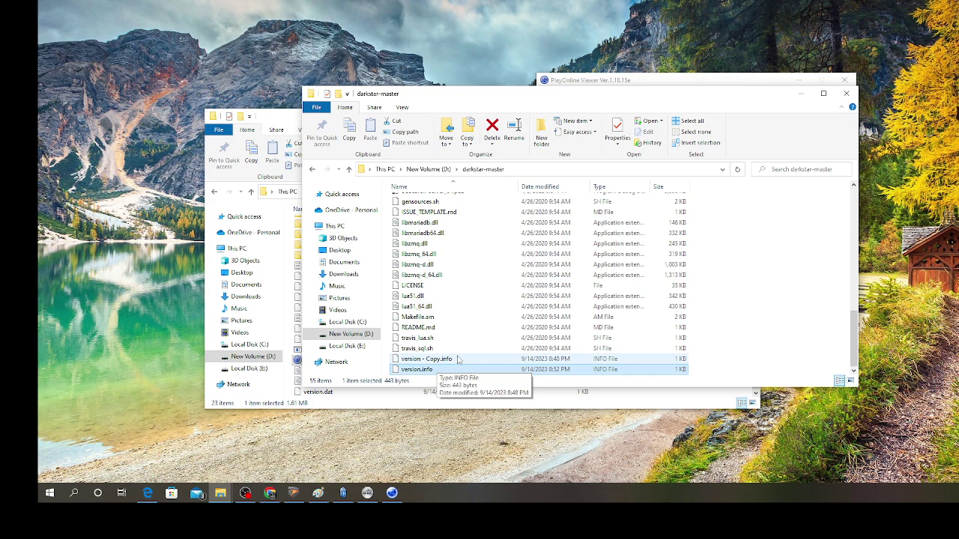
right_click(430, 372)
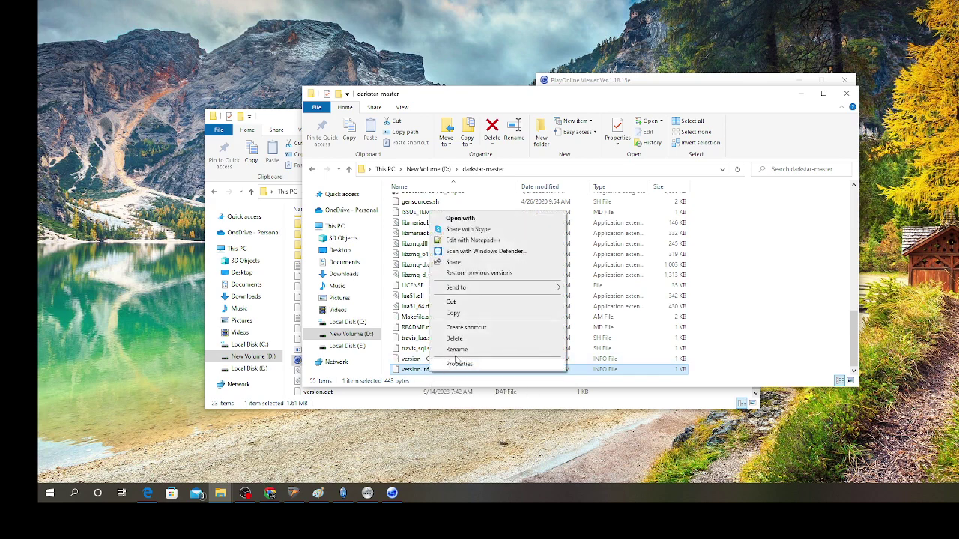
click(505, 244)
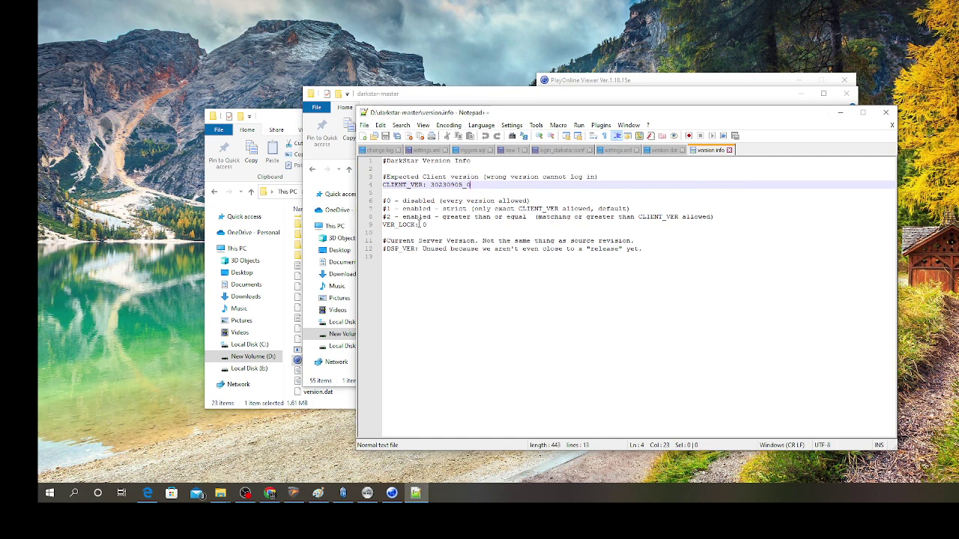
Select CLIENT_VER's 30230905_0 and compare it beside PlayOnline's installed version list
double_click(423, 225)
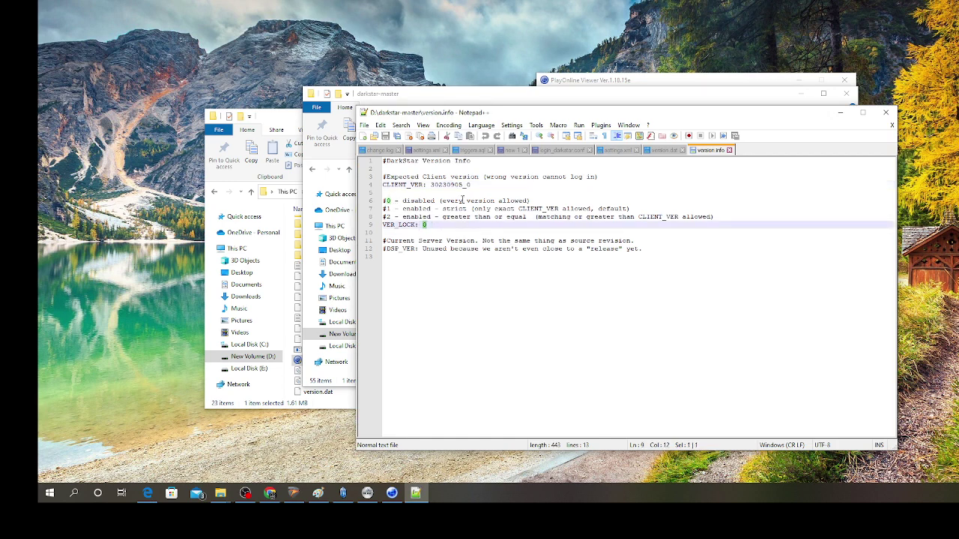
drag(470, 184, 430, 184)
drag(476, 118, 859, 118)
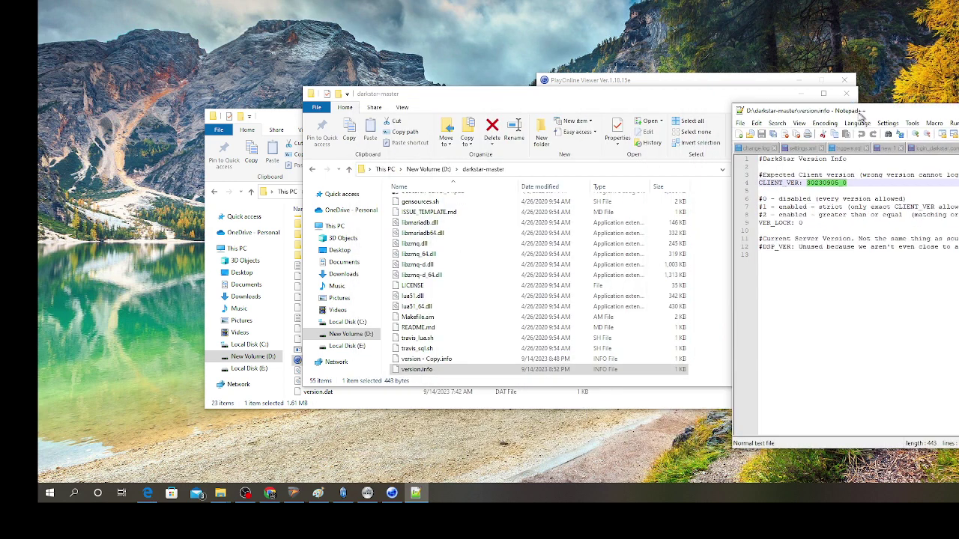
click(700, 84)
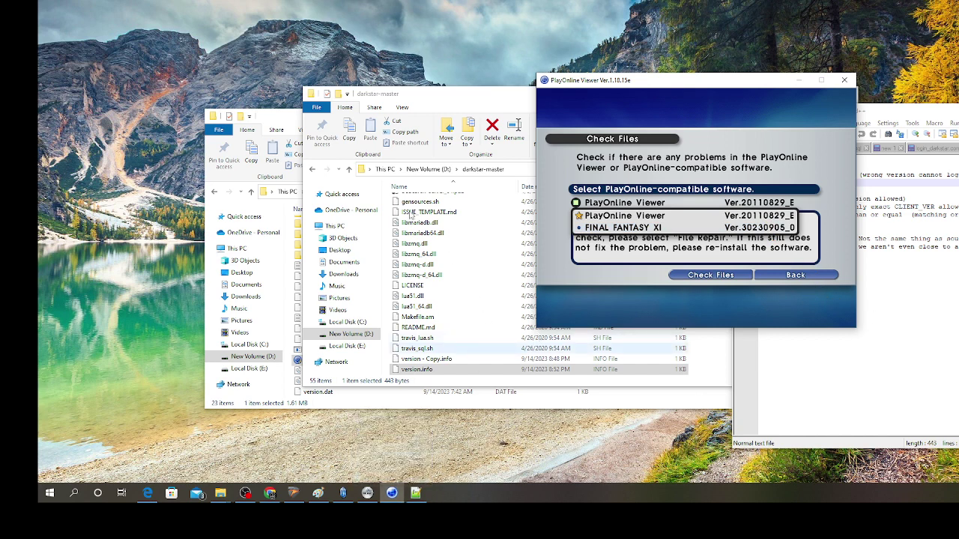
drag(400, 96, 704, 383)
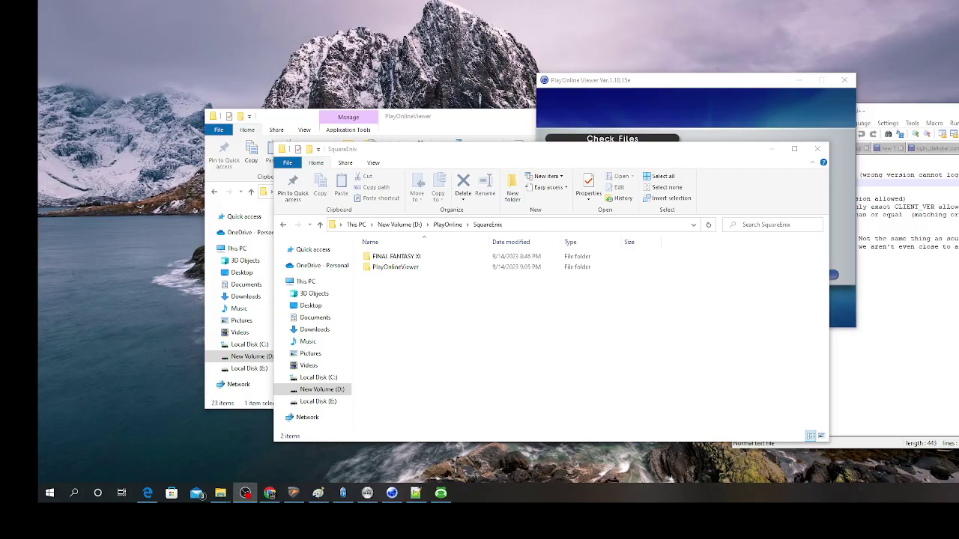
Start Windower, pin it to the taskbar, and launch the Default Profile
click(444, 496)
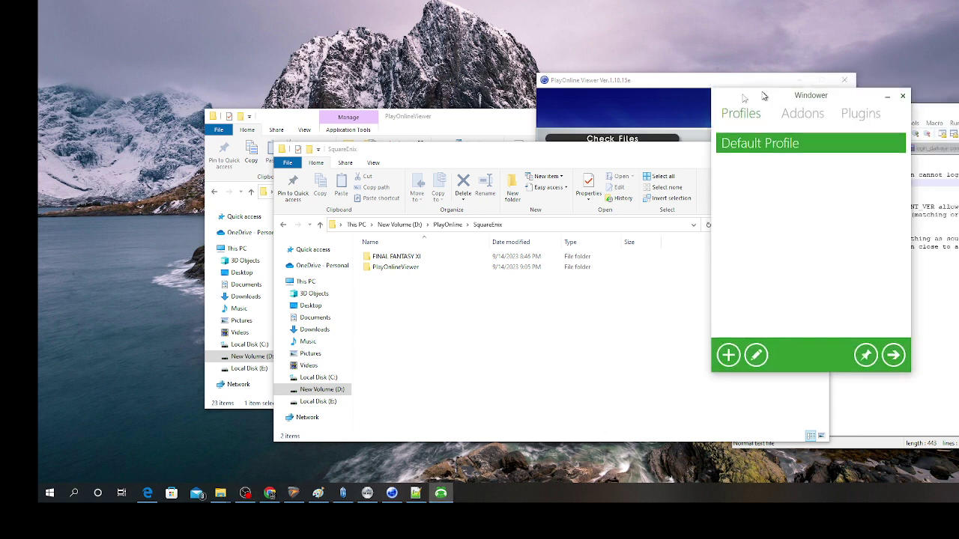
right_click(442, 493)
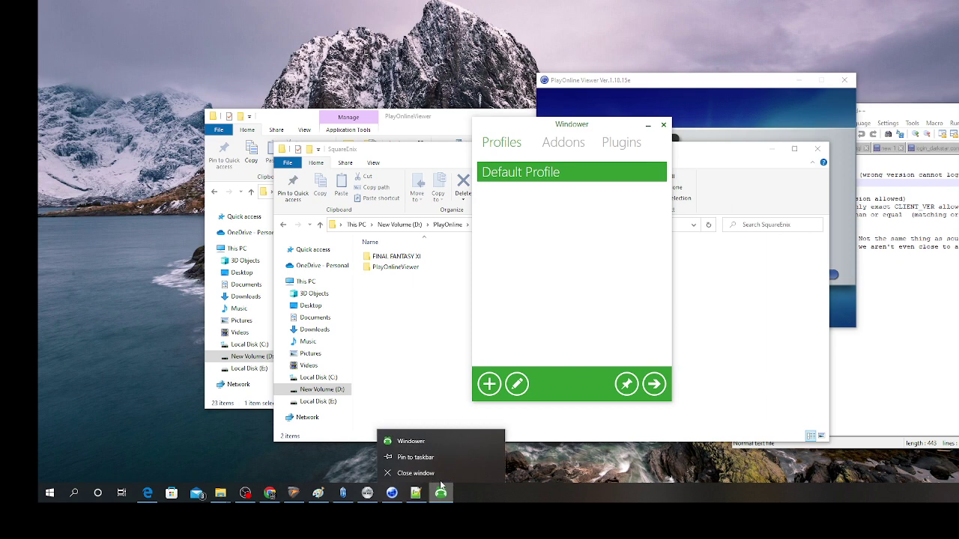
click(427, 458)
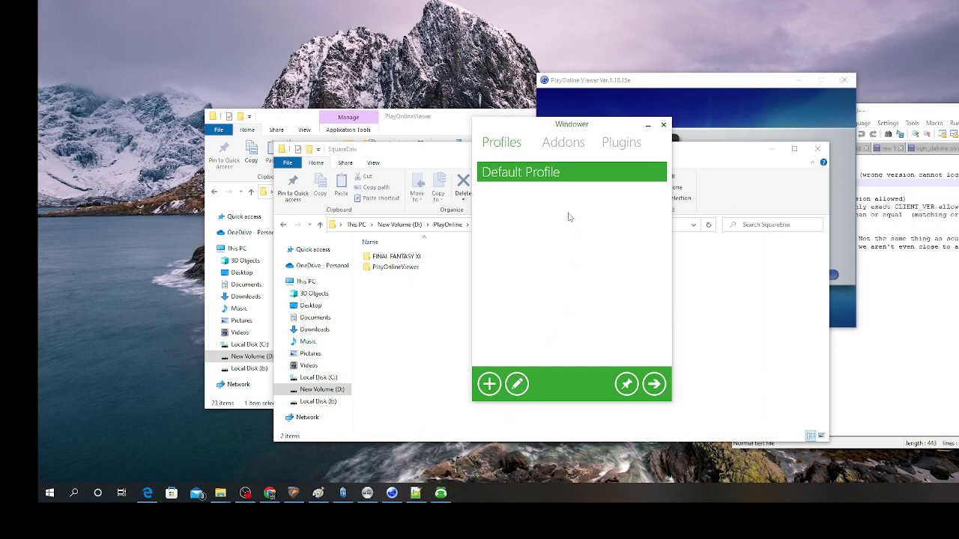
double_click(548, 173)
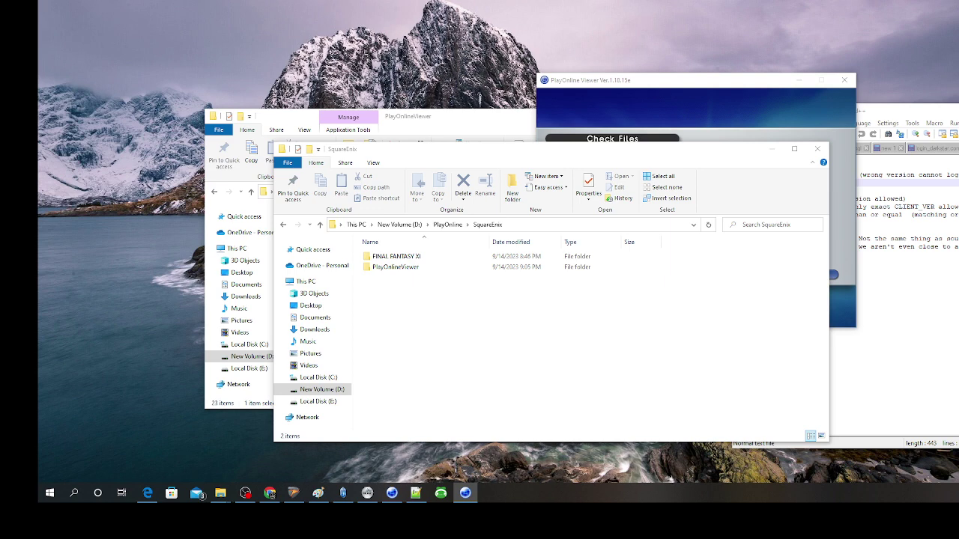
Close the leftover PlayOnline Viewer window, confirm the exit, and wait for FFXI's title menu
click(706, 139)
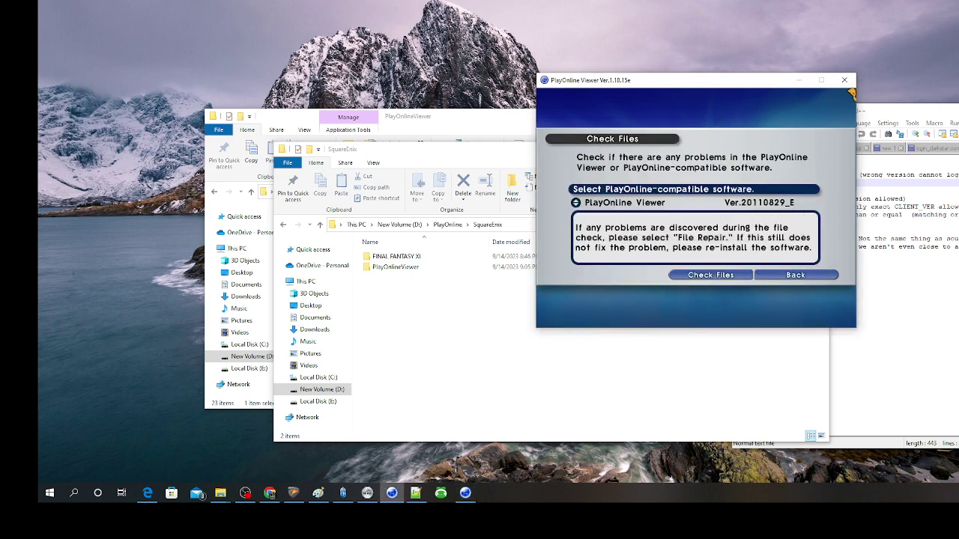
click(852, 84)
click(584, 270)
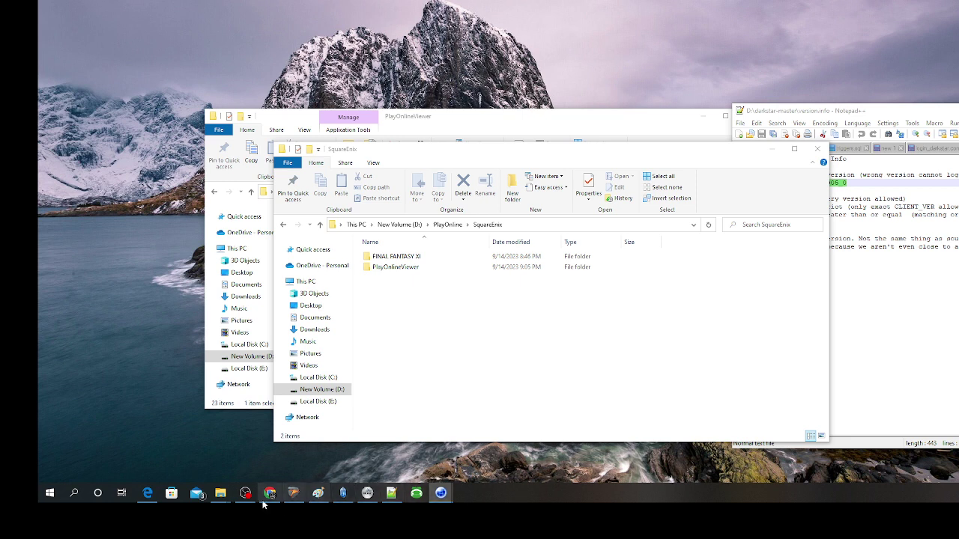
click(247, 496)
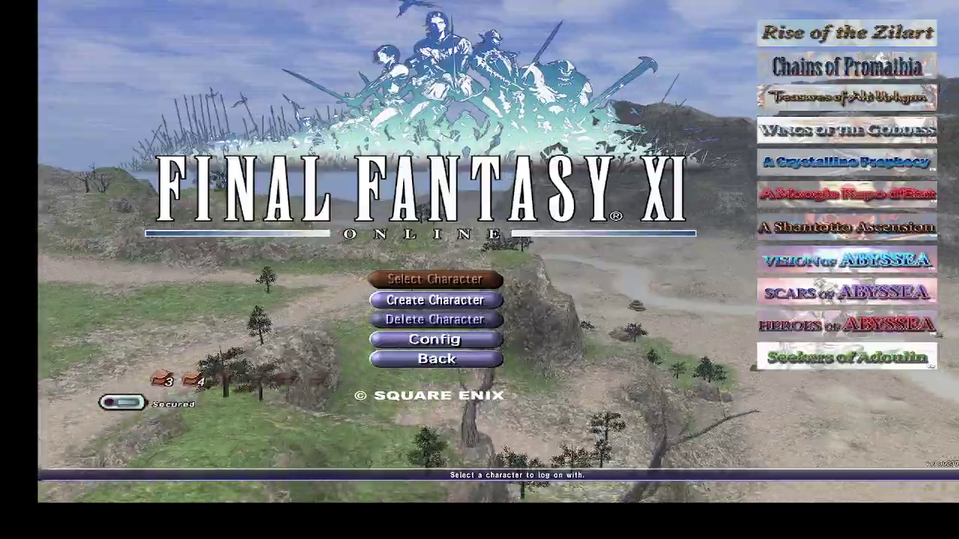
Choose Create Character from the FINAL FANTASY XI title menu
key(Down)
key(Up)
key(Down)
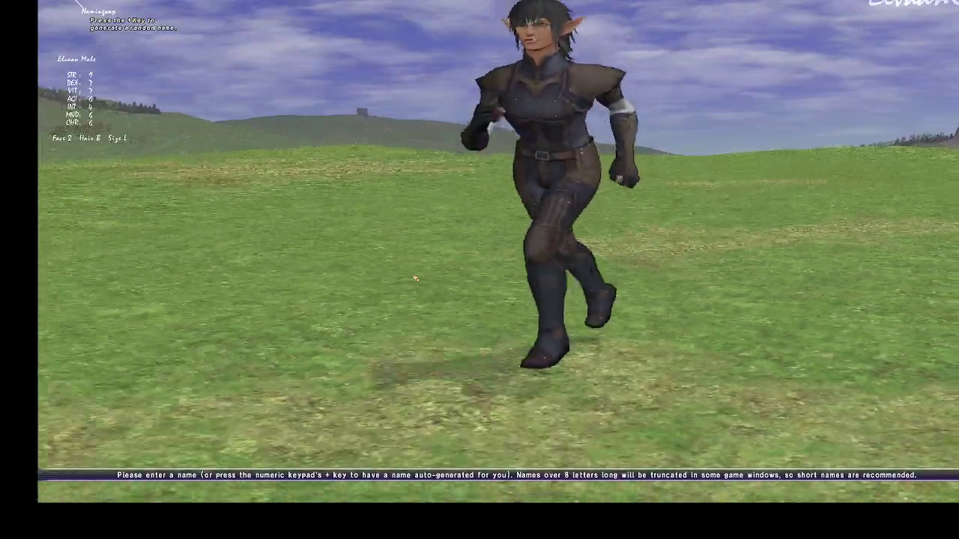
Confirm the name, pick the DarkStar world and San d'Oria, and register the character
key(Return)
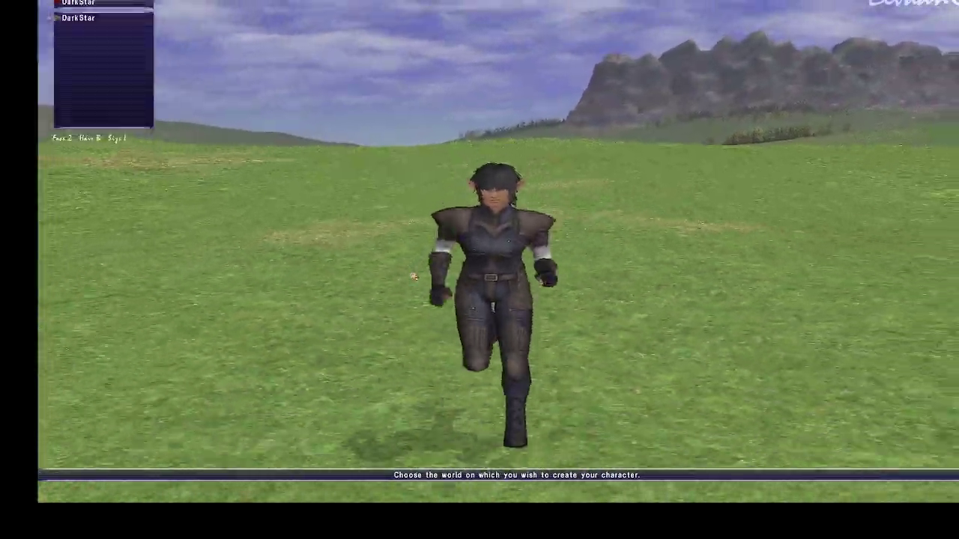
key(Return)
key(Return)
key(Return)
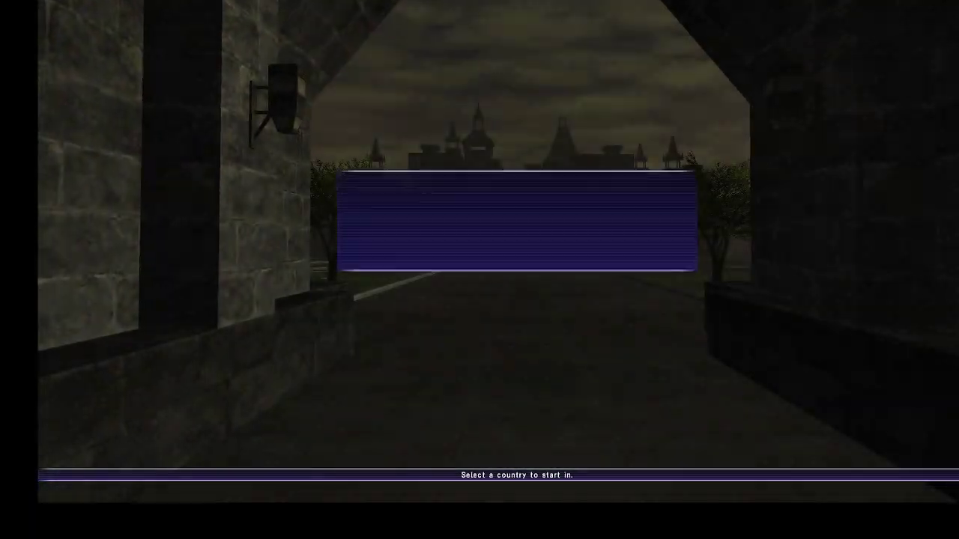
key(Return)
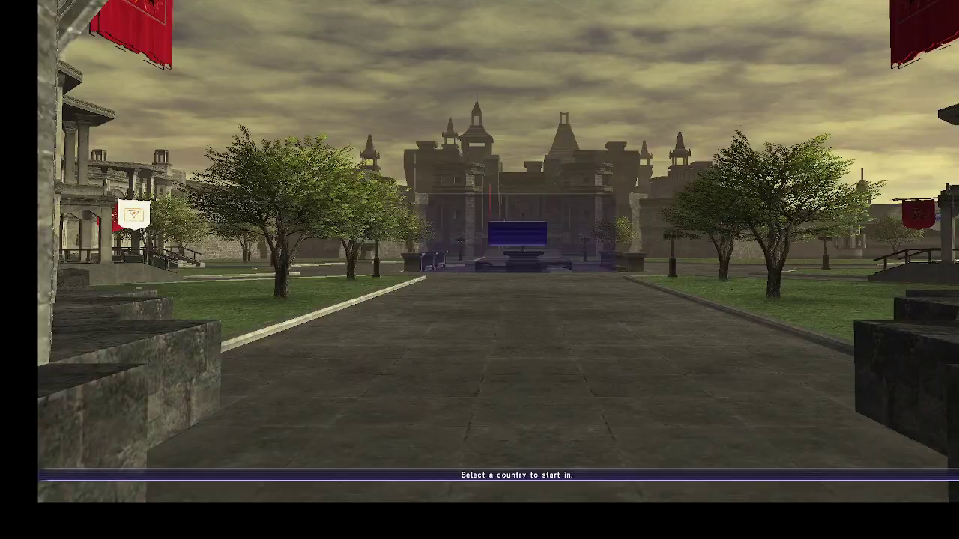
key(Return)
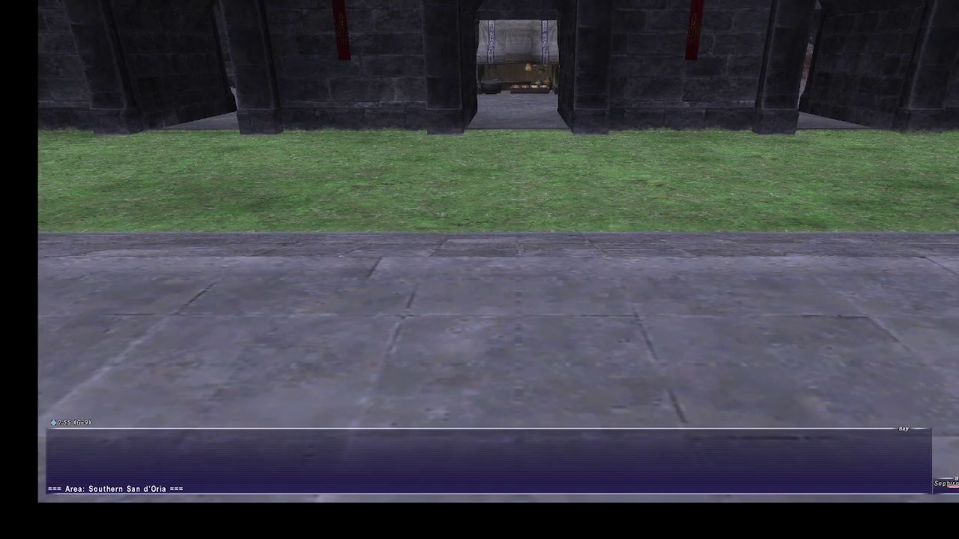
Swing the camera around the Elvaan, close OBS's Display Capture properties, and return to the game
key(Right)
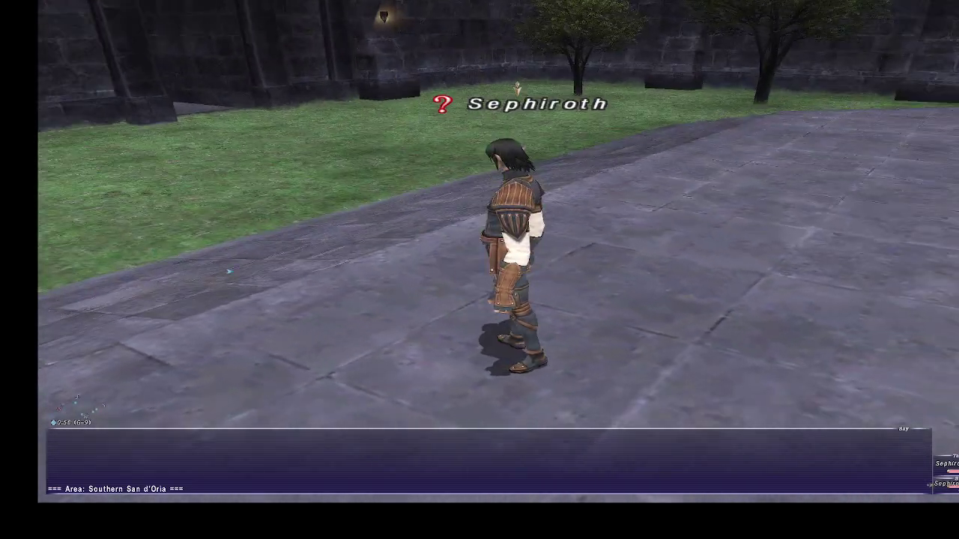
key(Right)
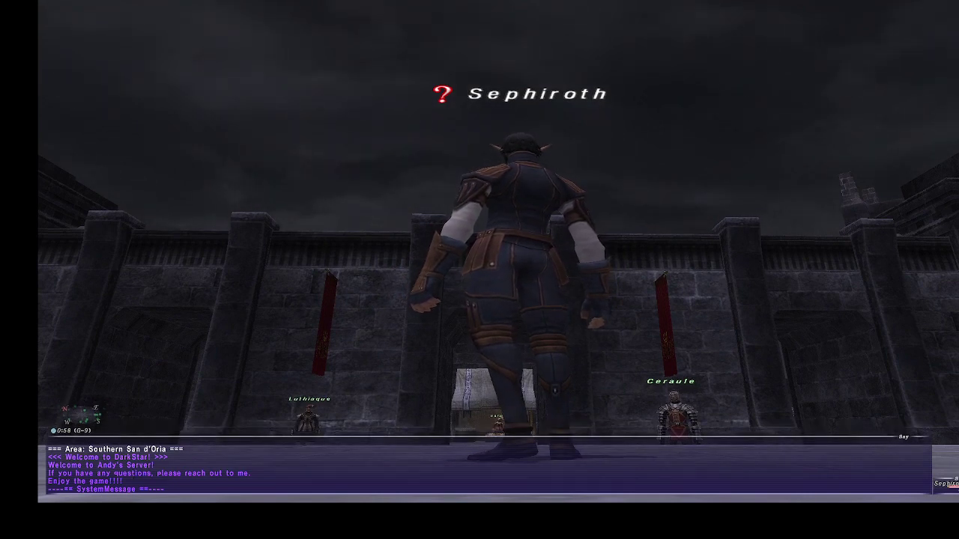
key(alt+Tab)
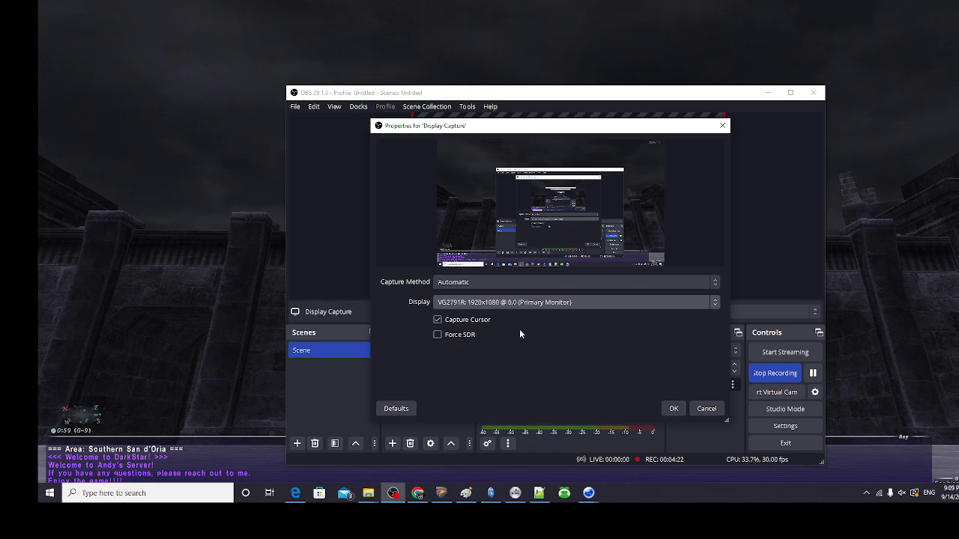
click(672, 408)
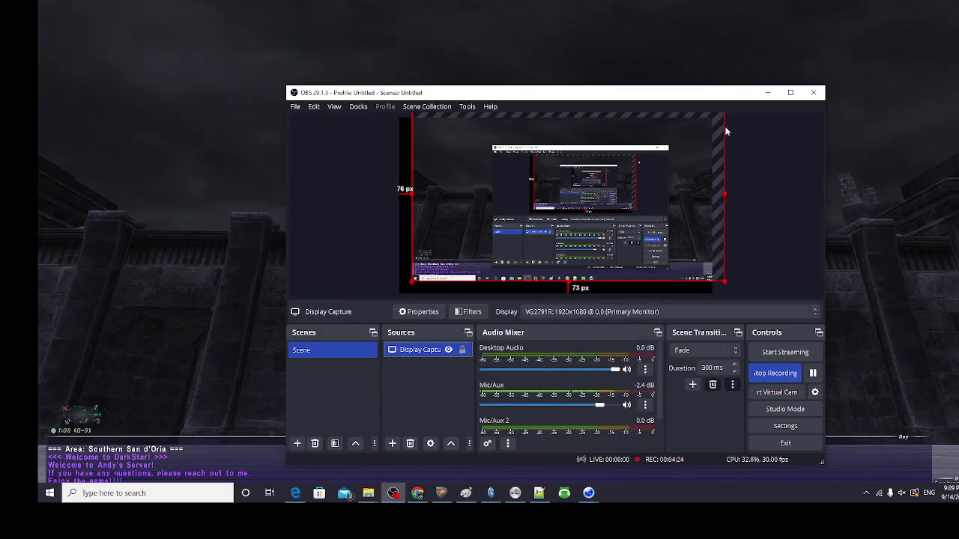
key(alt+Tab)
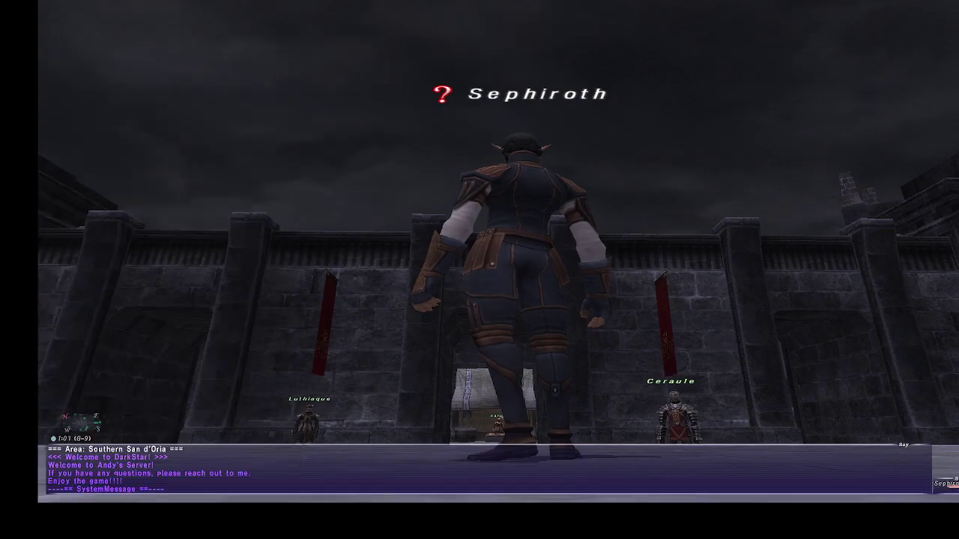